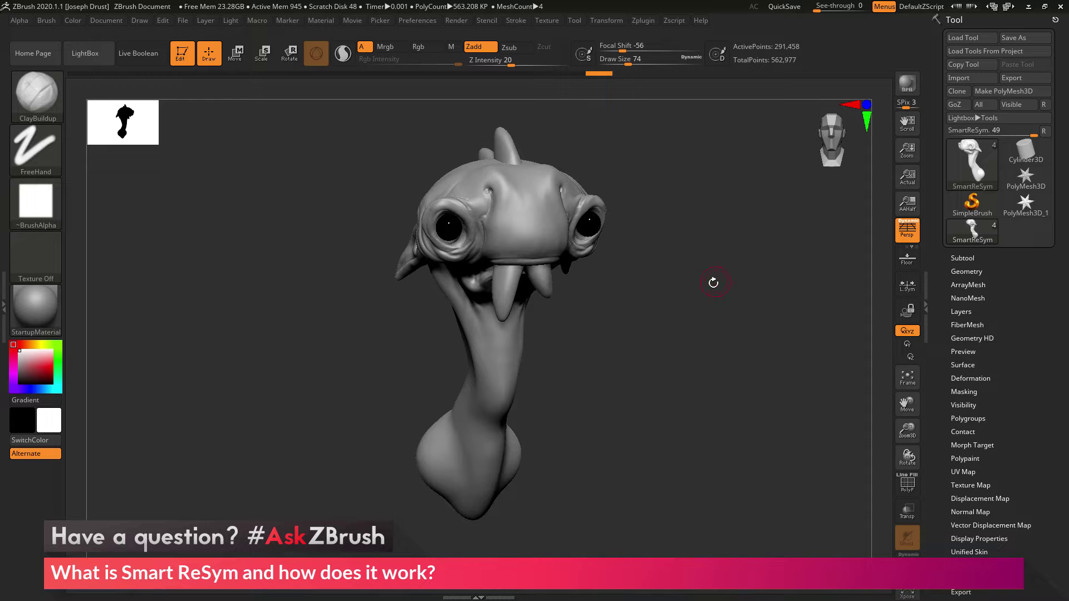
- Expand the creature head's Deformation settings and bring the Smart ReSym command into view
mouse_move(735, 315)
mouse_down()
mouse_move(685, 334)
mouse_move(741, 331)
mouse_up()
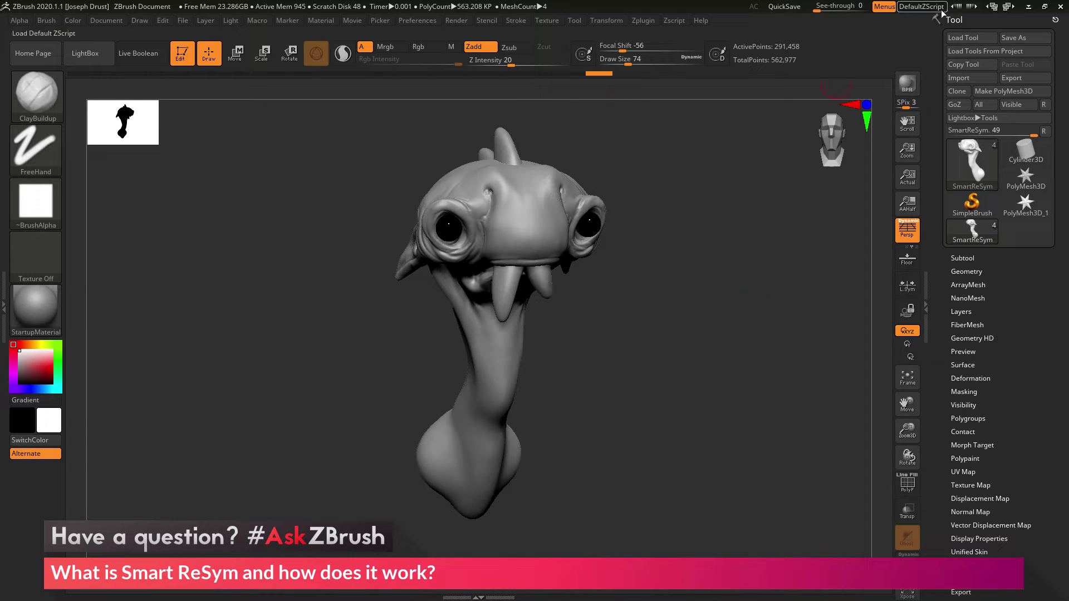
drag(1015, 373, 1020, 259)
click(997, 351)
scroll(1020, 259, down, 5)
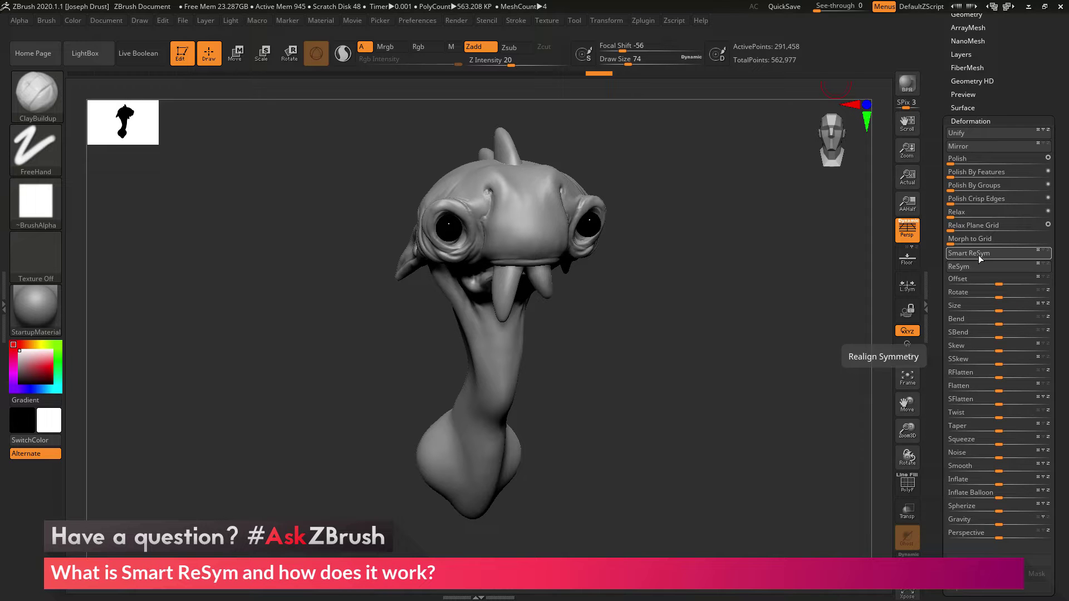
- Open the Geometry settings and lower the creature head to subdivision level 1
mouse_move(706, 339)
mouse_down()
mouse_move(685, 337)
mouse_move(729, 334)
mouse_move(703, 308)
mouse_move(755, 310)
mouse_move(844, 501)
mouse_up()
click(952, 121)
click(954, 119)
key(shift+d)
key(shift+d)
key(shift+d)
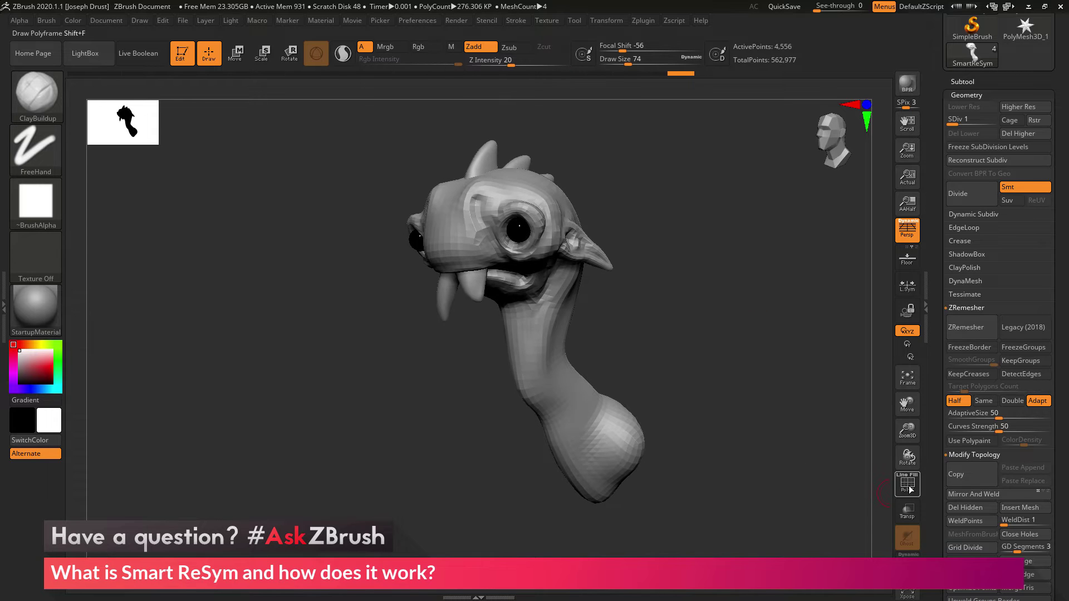
- Select the Move brush, enlarge the draw size to 172 and stretch the ear on one side into a long drooping shape
mouse_move(696, 422)
mouse_down()
mouse_move(744, 421)
mouse_move(759, 401)
mouse_up()
mouse_move(731, 344)
mouse_down()
mouse_move(742, 350)
mouse_move(729, 325)
mouse_up()
key(b)
key(m)
key(v)
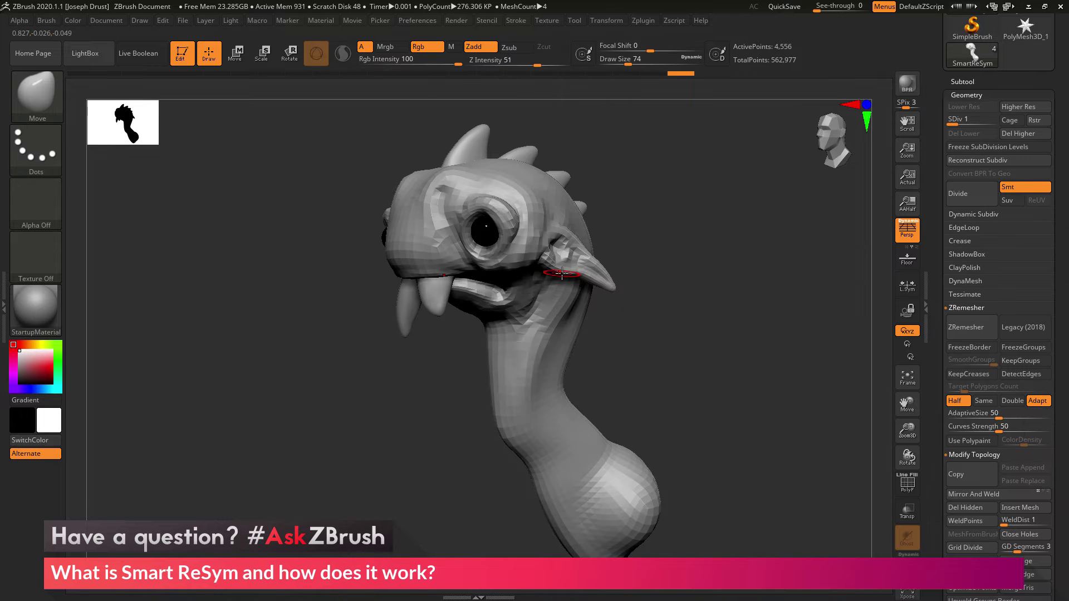
mouse_move(593, 274)
mouse_down()
mouse_move(610, 318)
mouse_move(618, 290)
mouse_move(655, 404)
mouse_up()
key(space)
mouse_move(581, 295)
mouse_down()
mouse_move(628, 348)
mouse_move(618, 328)
mouse_move(629, 359)
mouse_up()
drag(667, 309, 591, 303)
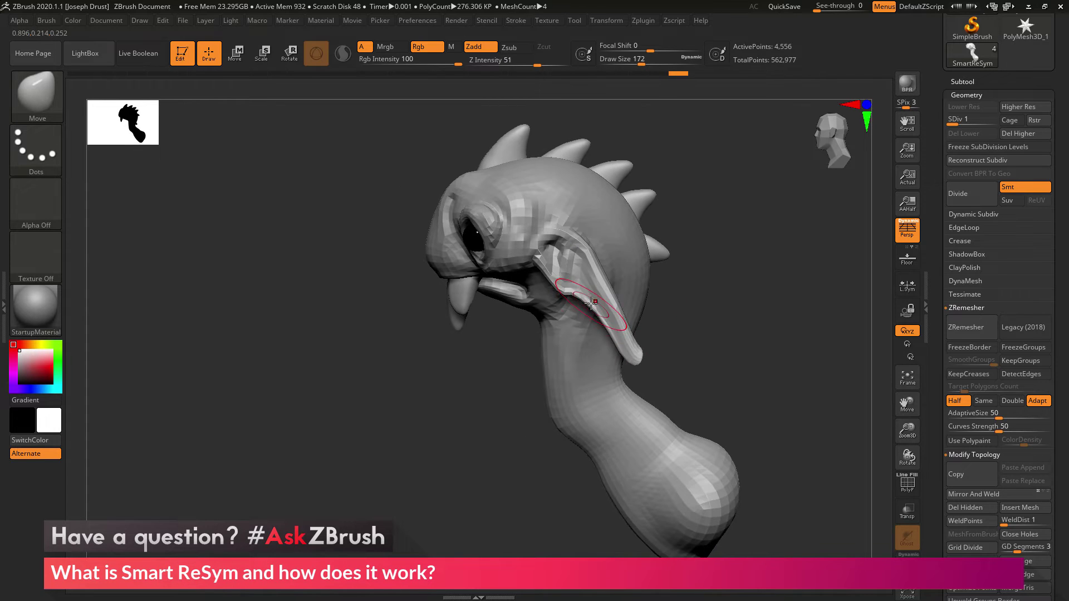
- Broaden the stretched ear and refine its edges with the Move brush, reducing the draw size to 132
key(ctrl+shift+z)
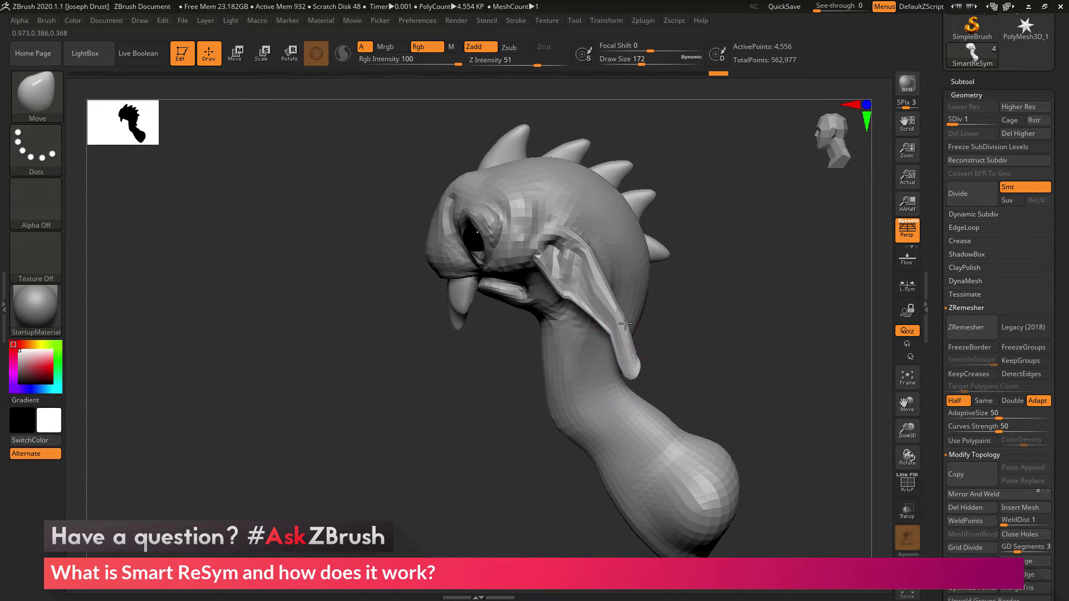
key(ctrl+shift+z)
key(ctrl+shift+z)
key(ctrl+shift+z)
key(ctrl+shift+z)
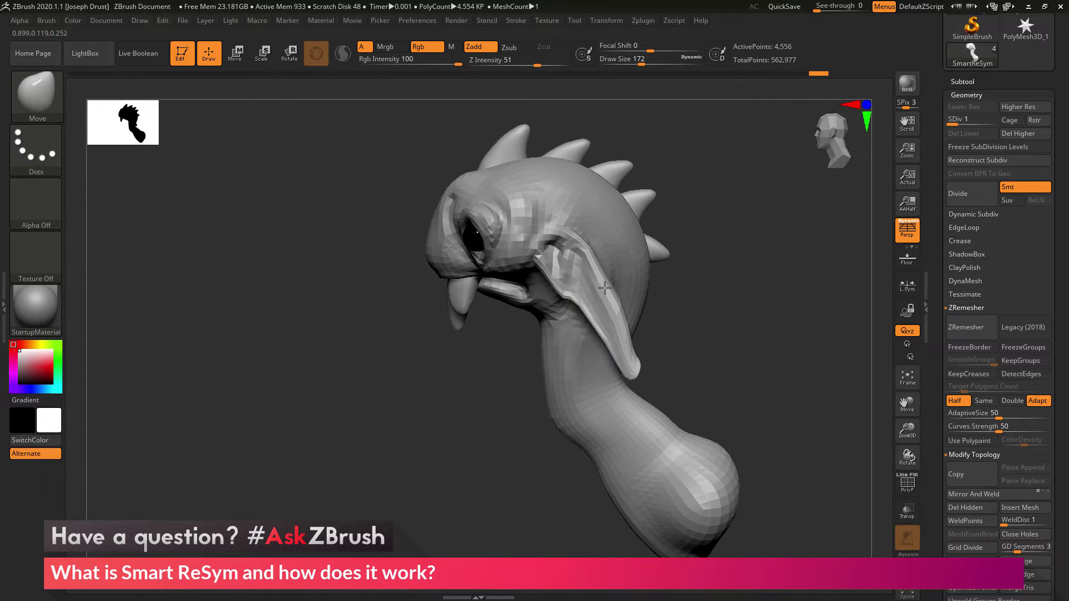
drag(633, 372, 602, 345)
key(space)
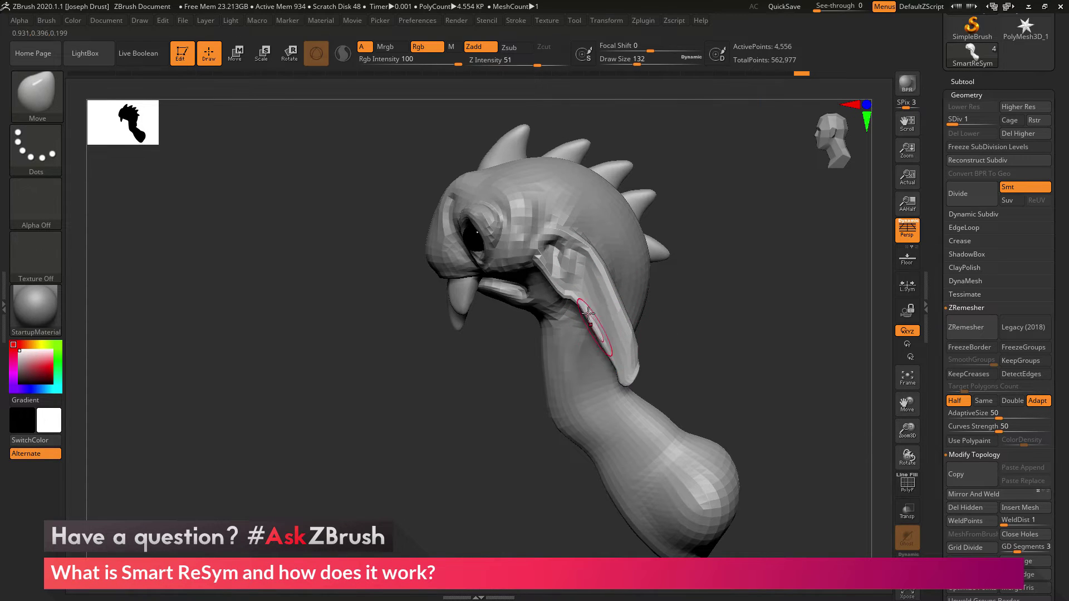
drag(587, 310, 574, 299)
drag(623, 339, 626, 323)
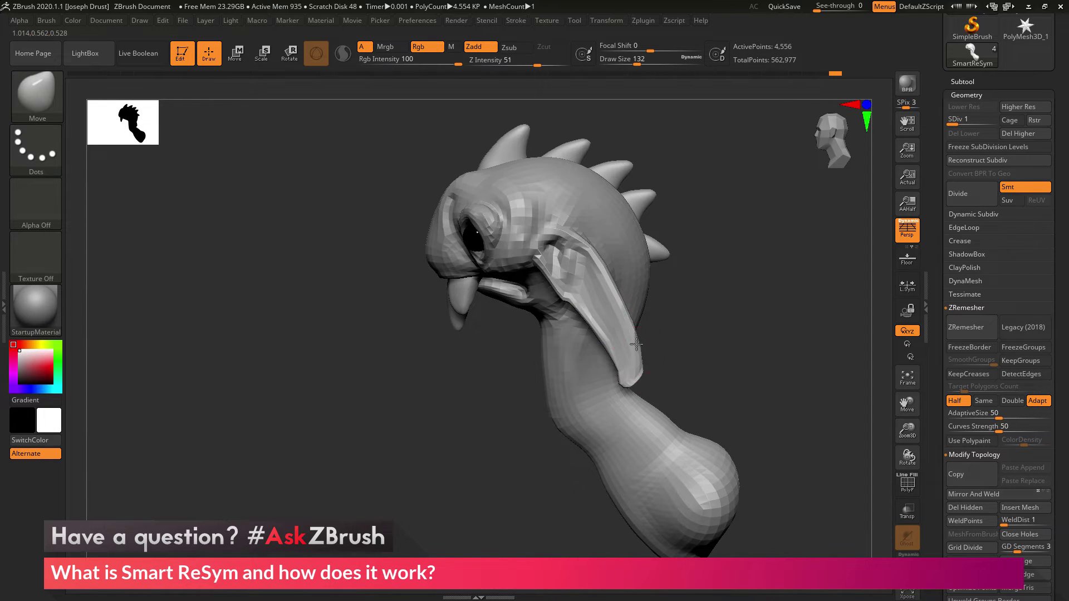
- Examine the head from the front and both sides, comparing the stretched ear with the unedited one
drag(715, 366, 718, 312)
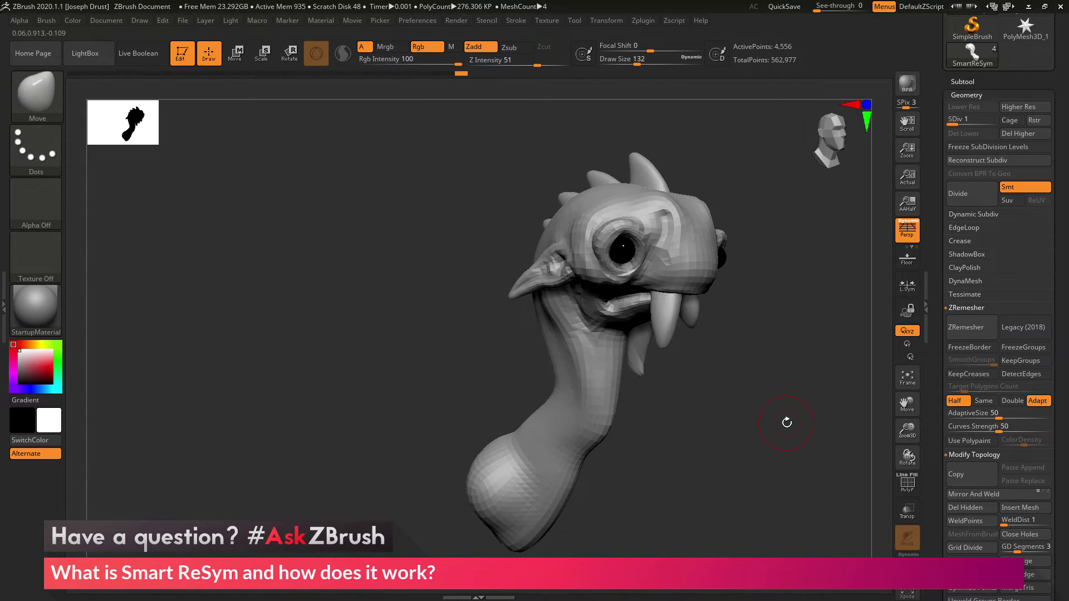
drag(787, 422, 761, 399)
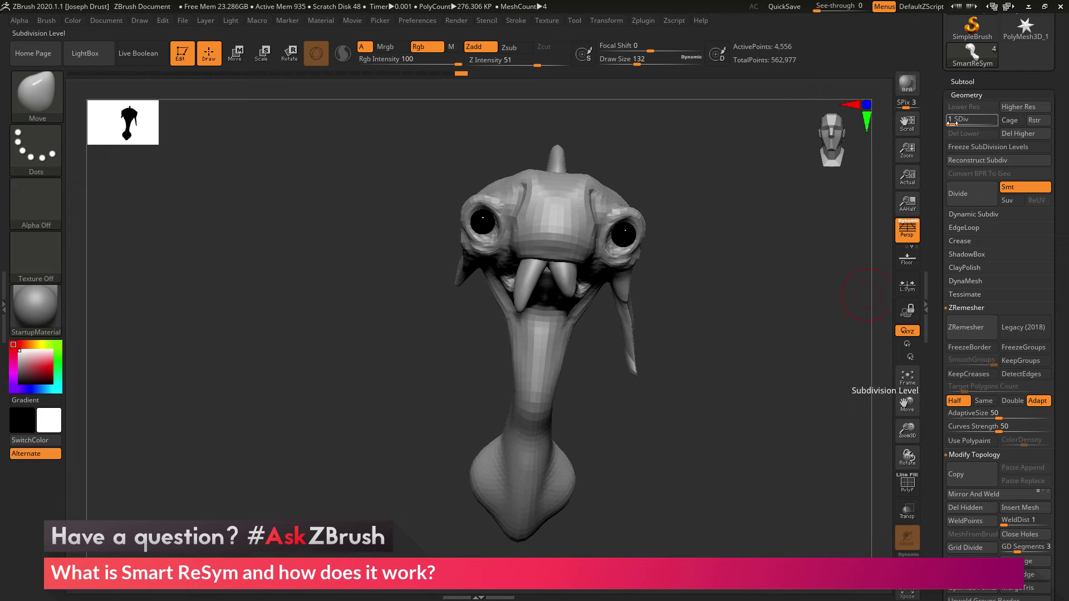
drag(945, 467, 944, 411)
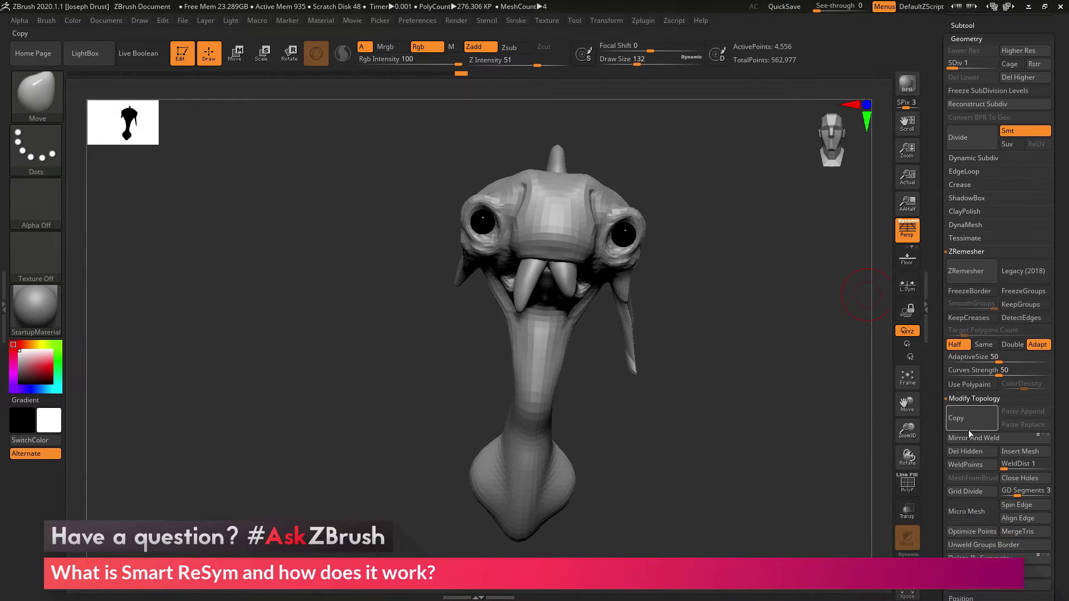
drag(753, 354, 743, 363)
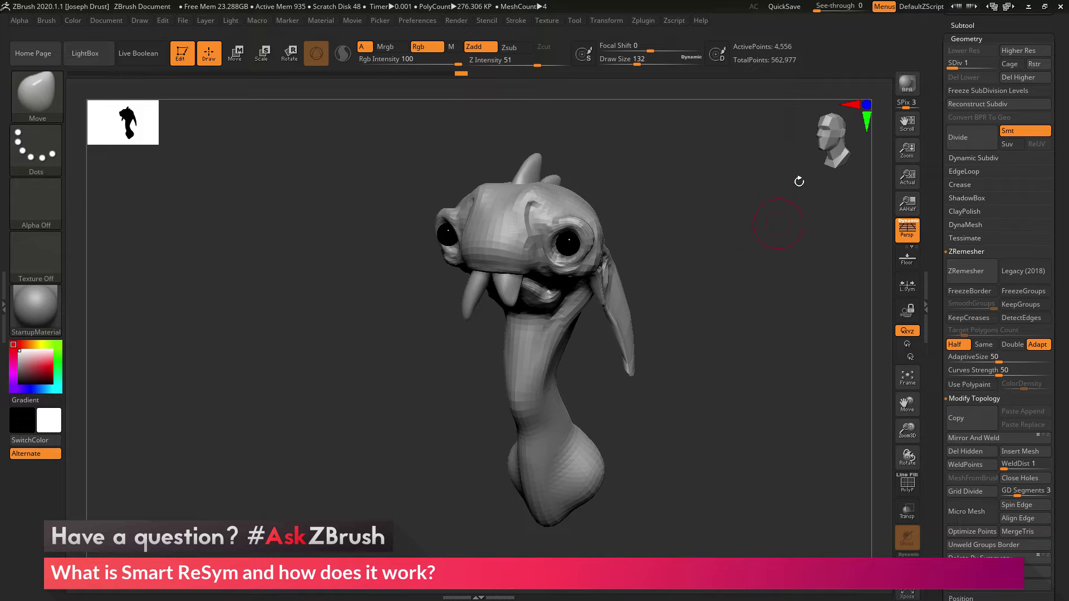
drag(705, 299, 682, 290)
drag(802, 356, 727, 366)
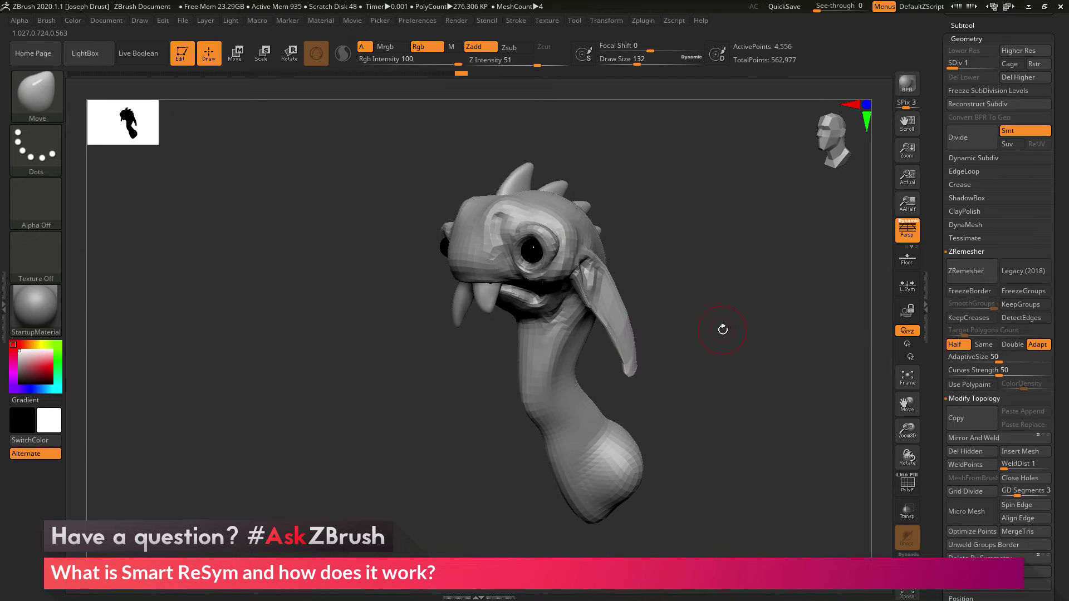
mouse_move(723, 330)
mouse_down()
mouse_move(771, 327)
mouse_move(753, 328)
mouse_up()
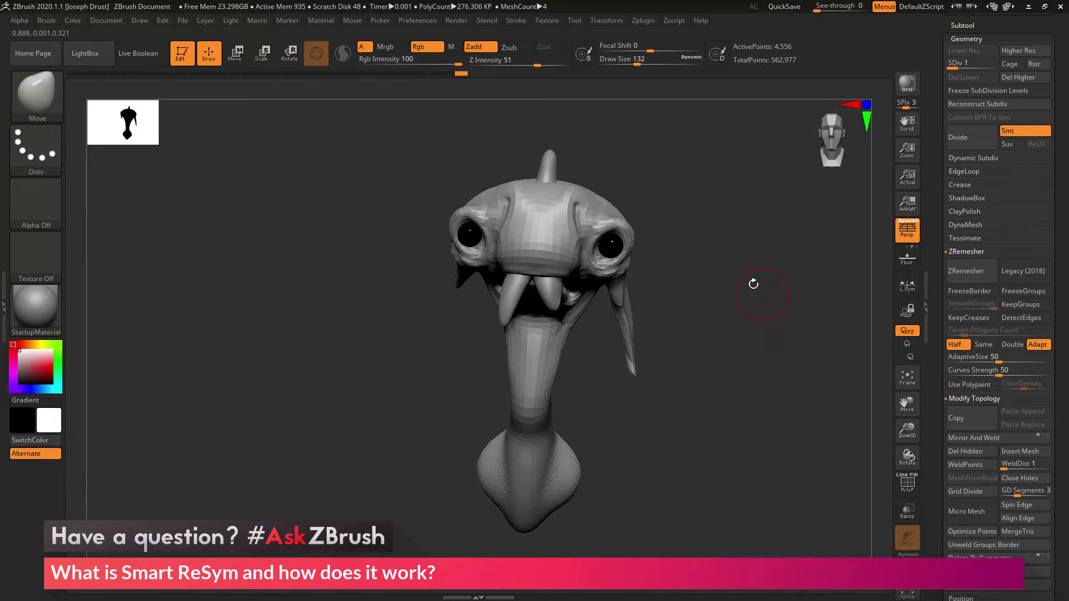
drag(816, 310, 775, 306)
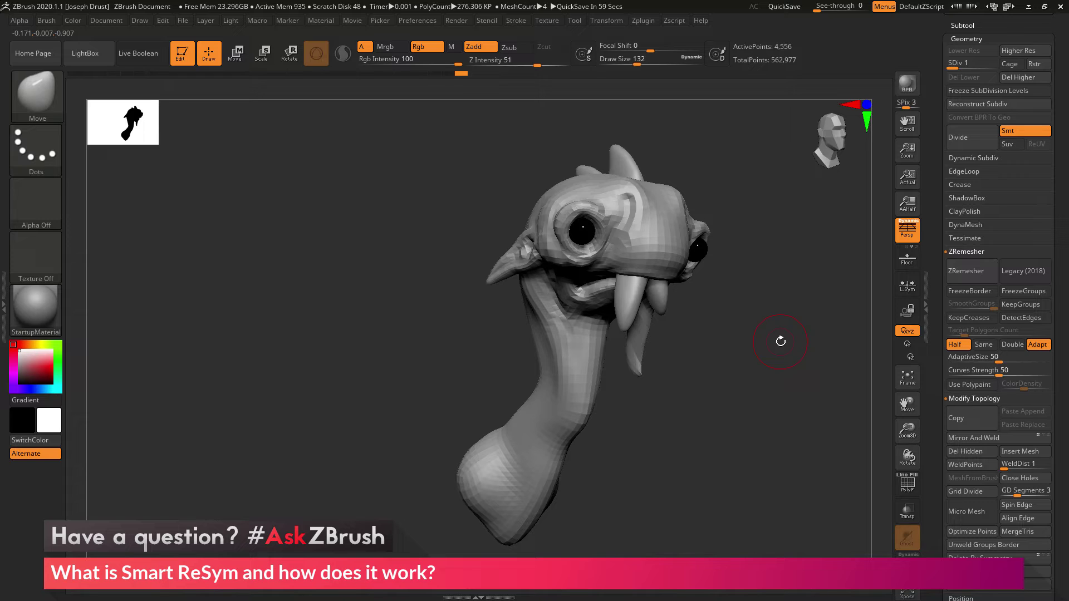
drag(782, 332, 692, 322)
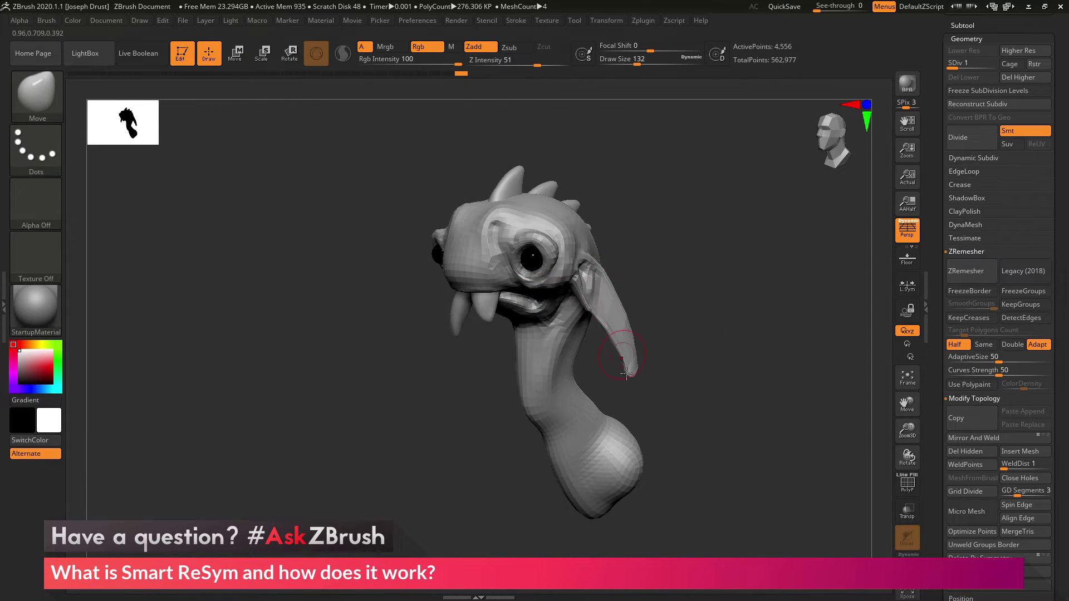
drag(625, 294, 668, 290)
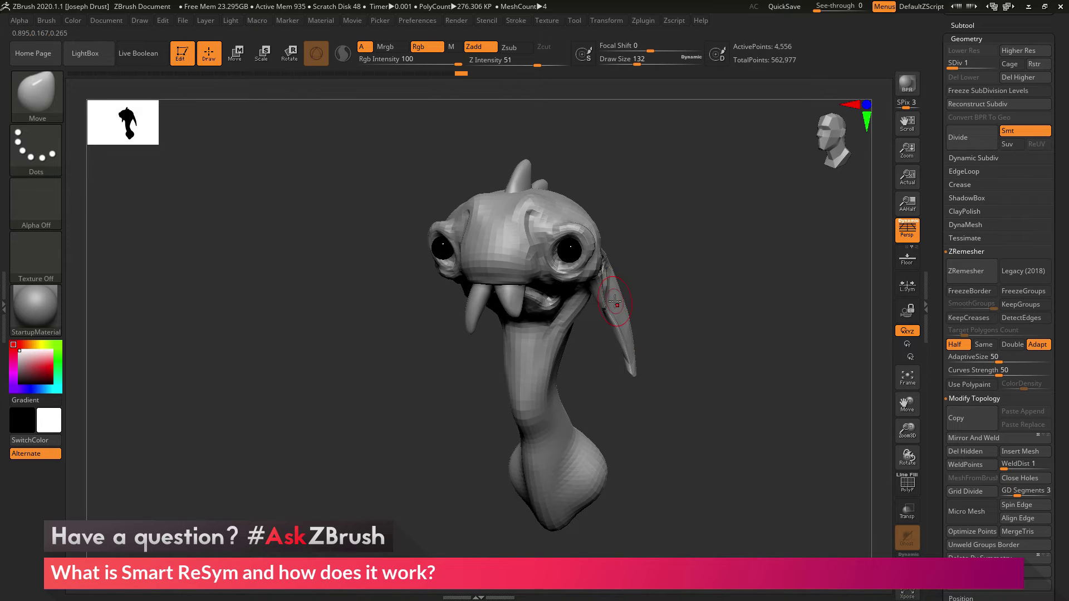
- Mask the entire stretched ear, front and back, with the MaskPen brush
key(ctrl)
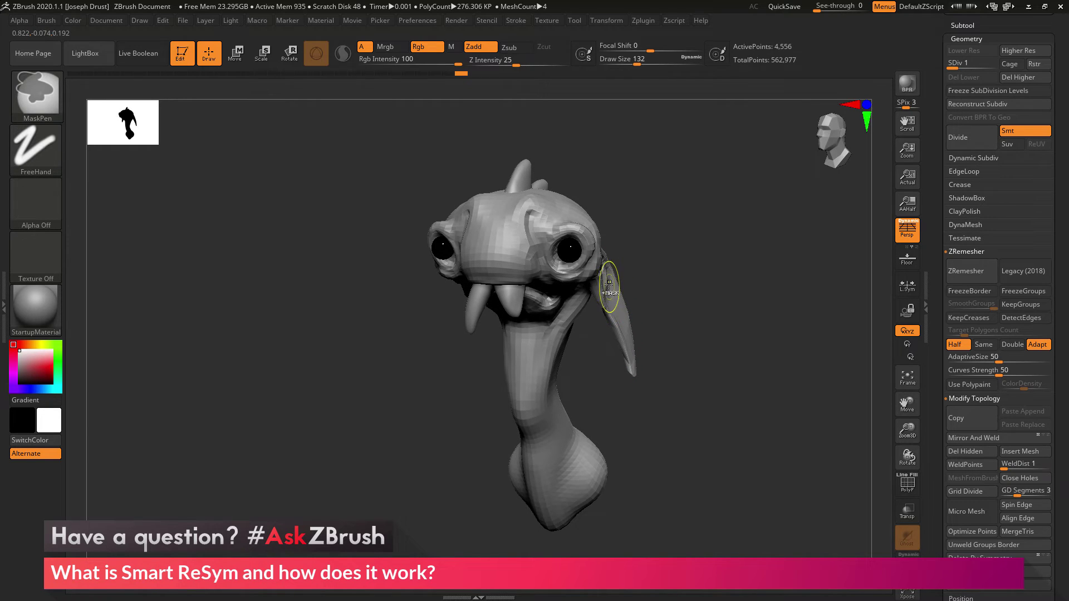
ctrl+drag(600, 271, 630, 371)
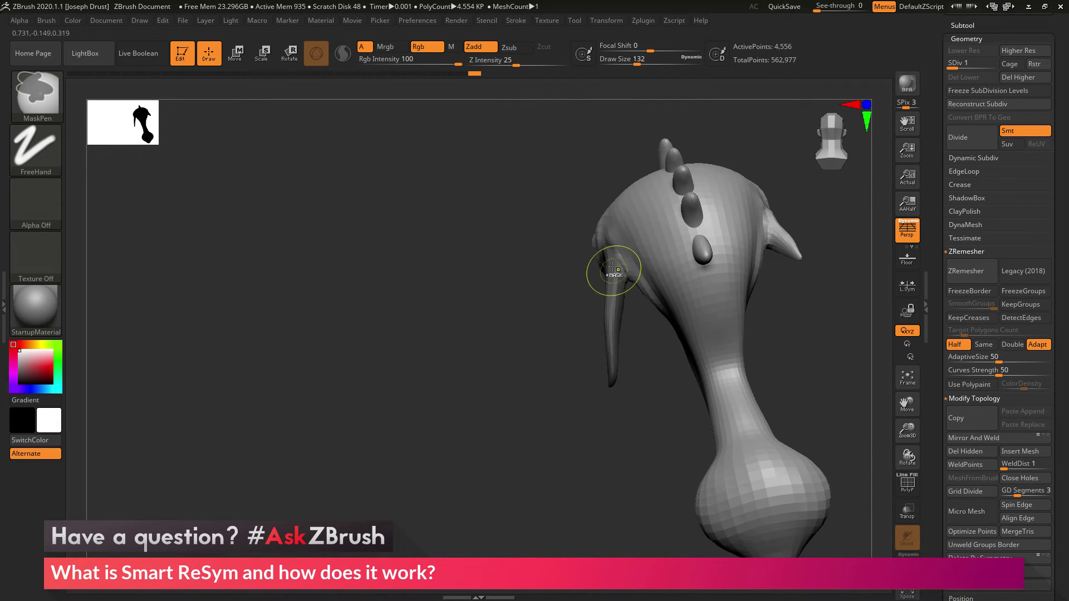
drag(484, 401, 747, 382)
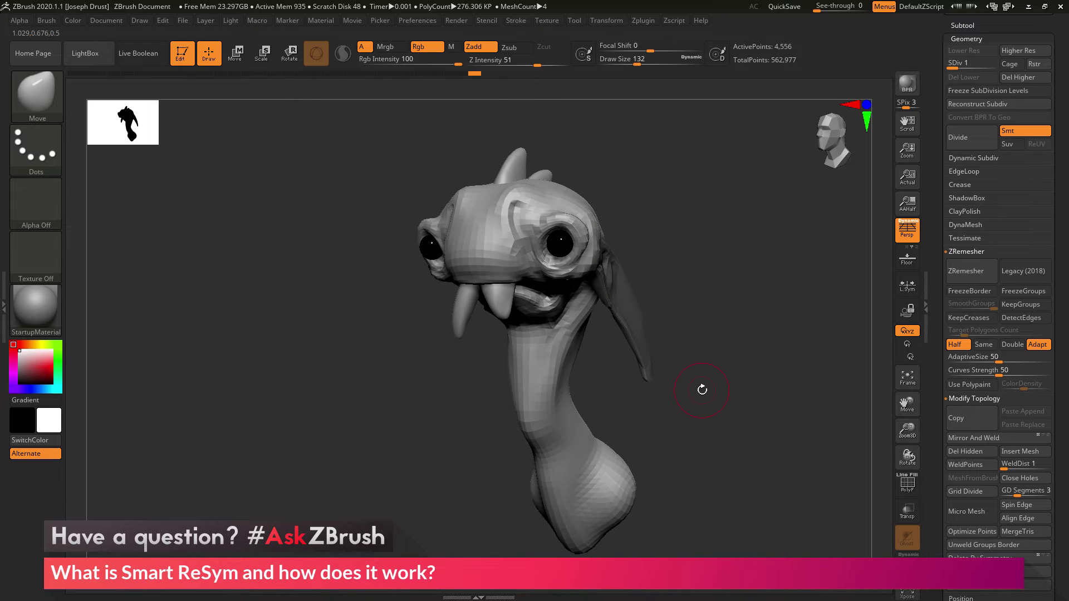
- Apply Smart ReSym from the Deformation settings to copy the masked ear's shape onto the opposite ear
drag(935, 191, 940, 101)
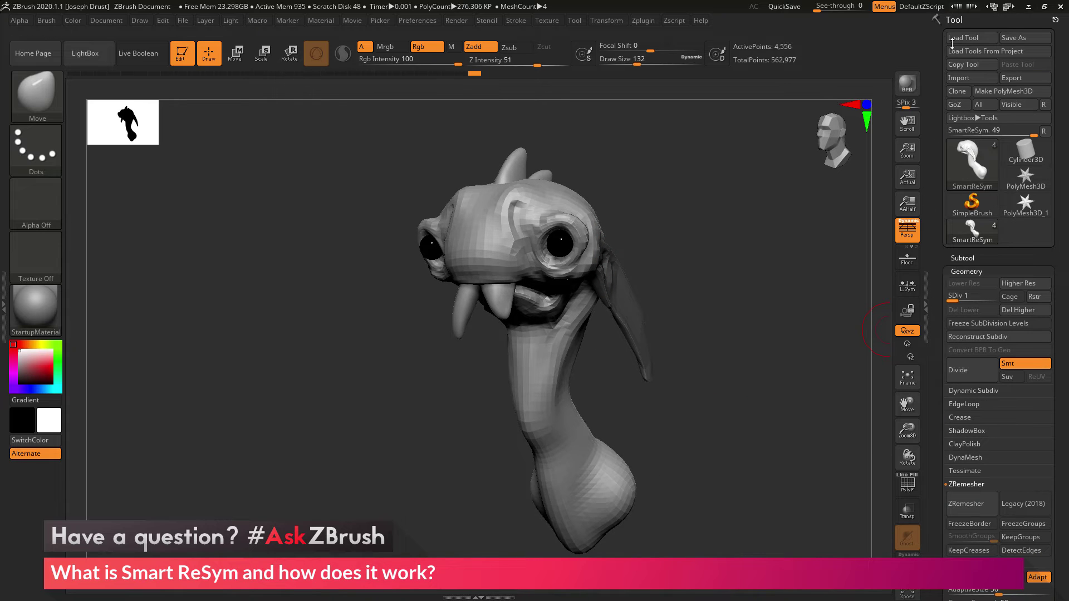
drag(934, 32, 933, 132)
scroll(985, 240, down, 5)
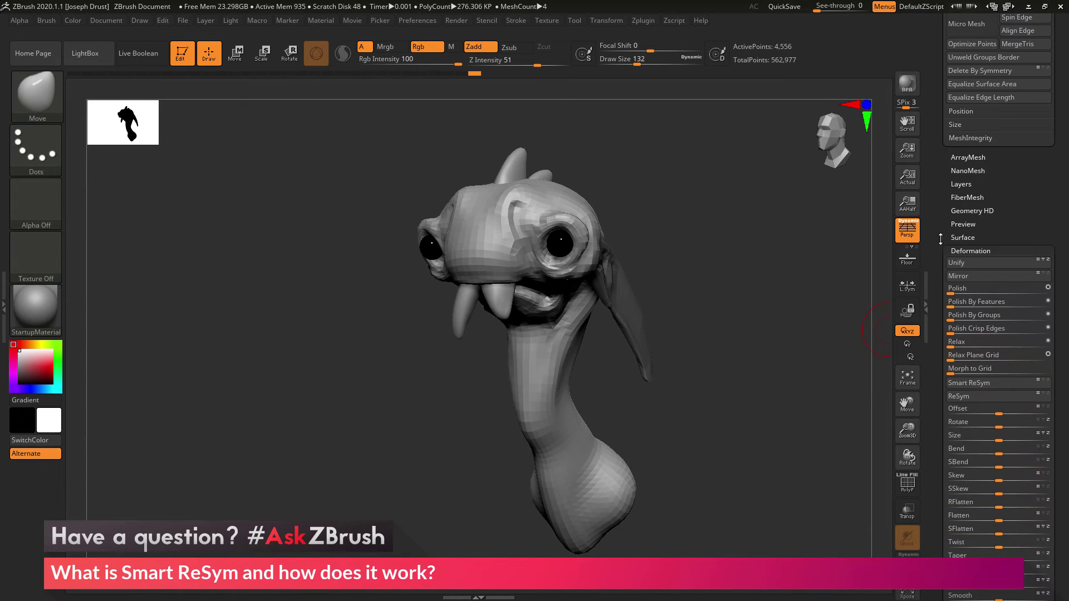
scroll(940, 239, down, 3)
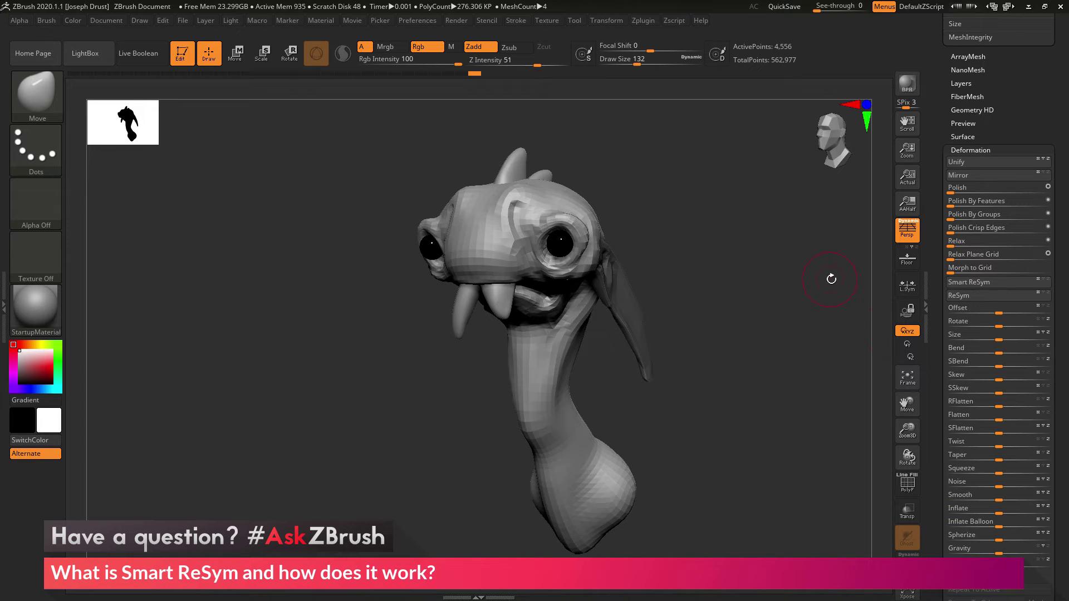
drag(805, 283, 827, 284)
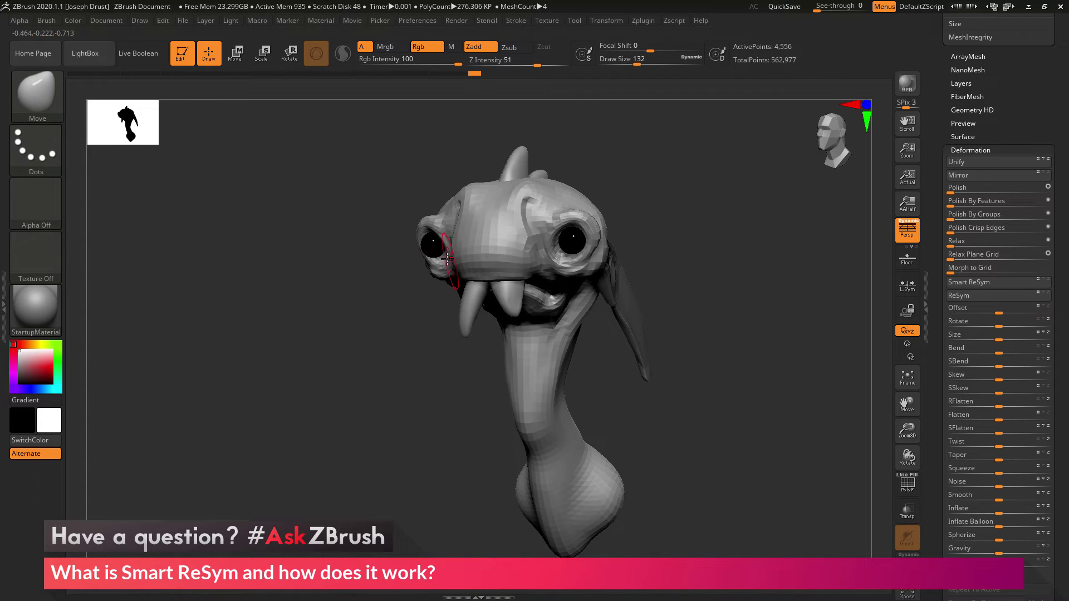
click(1027, 282)
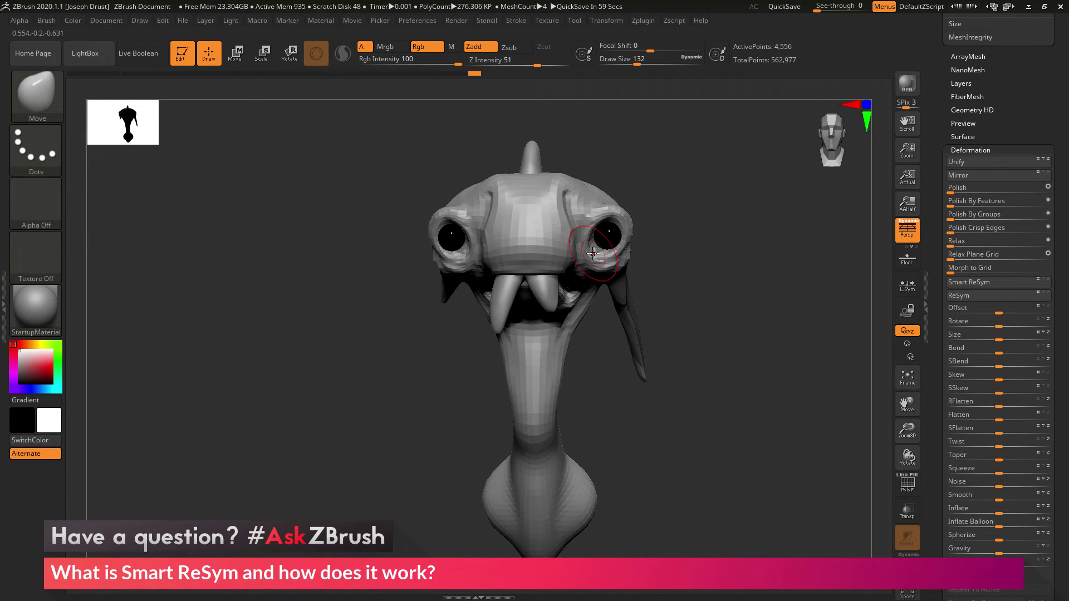
drag(661, 282, 646, 376)
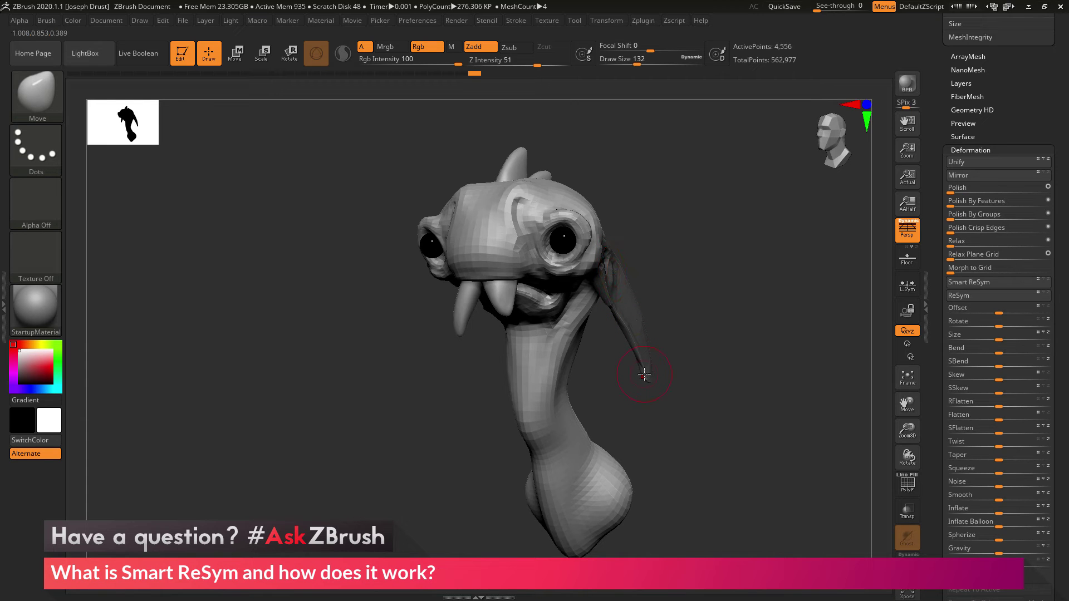
drag(711, 353, 416, 354)
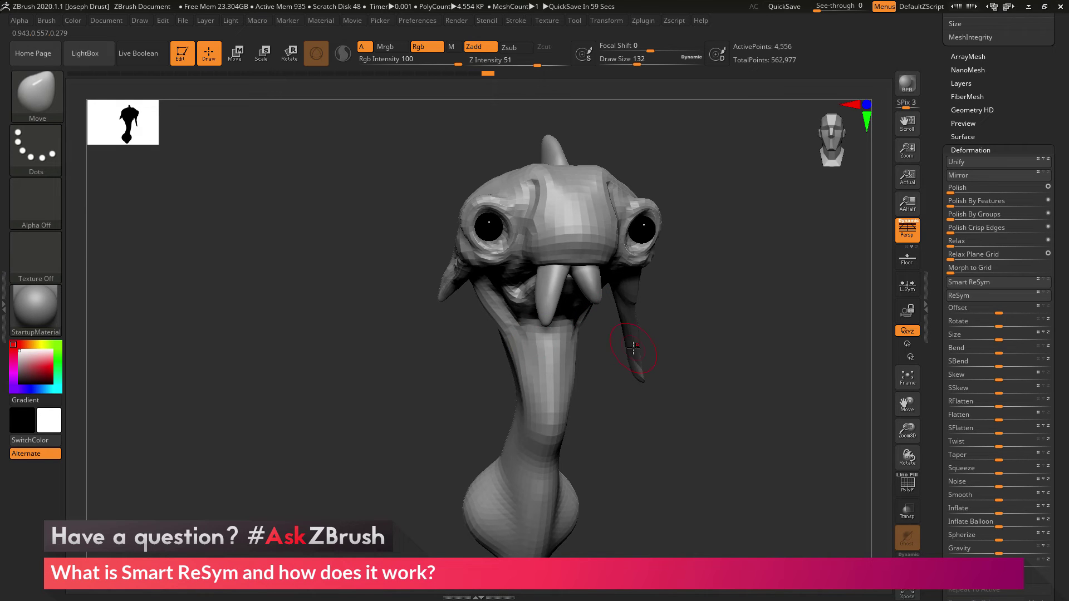
click(984, 284)
drag(769, 406, 798, 408)
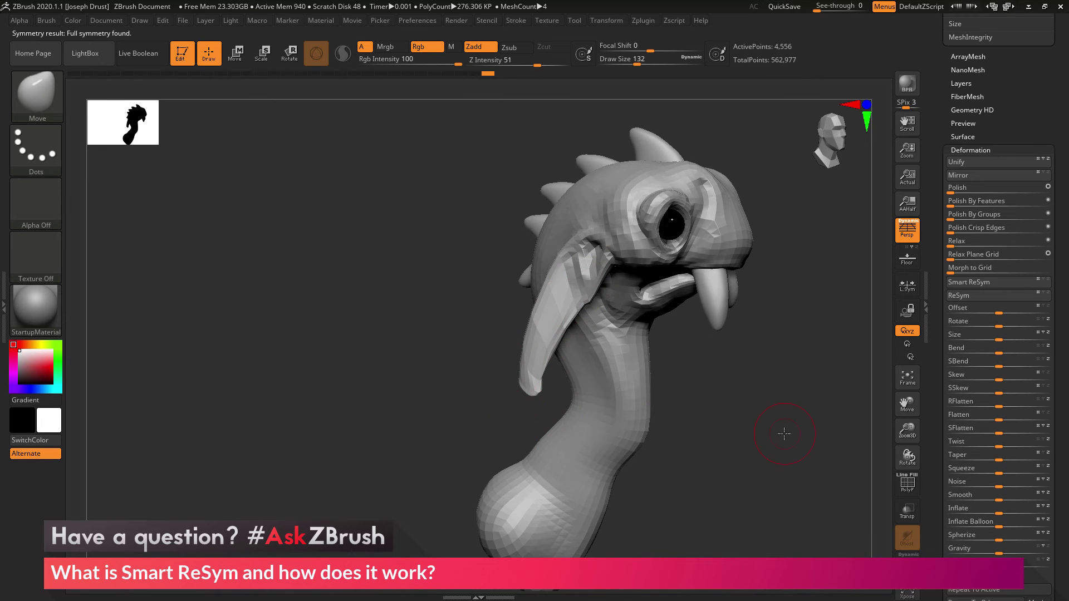
- Clear the mask and return the creature head to its highest subdivision level
mouse_move(715, 421)
shift+mouse_down()
mouse_move(709, 433)
mouse_move(666, 424)
shift+mouse_up()
mouse_move(758, 341)
mouse_down()
mouse_move(771, 351)
mouse_move(770, 422)
mouse_up()
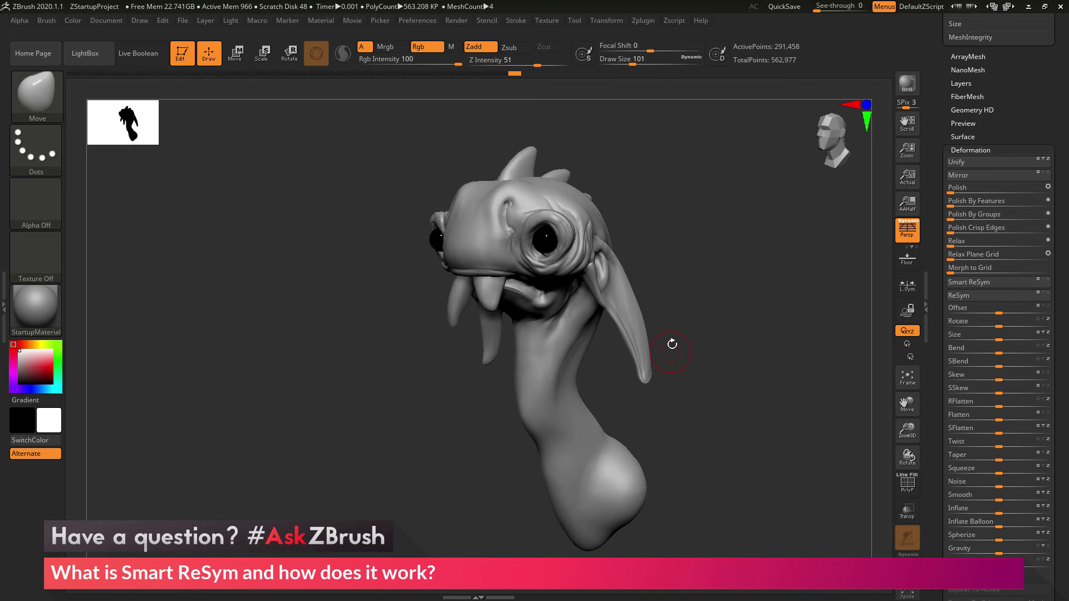
drag(672, 344, 628, 290)
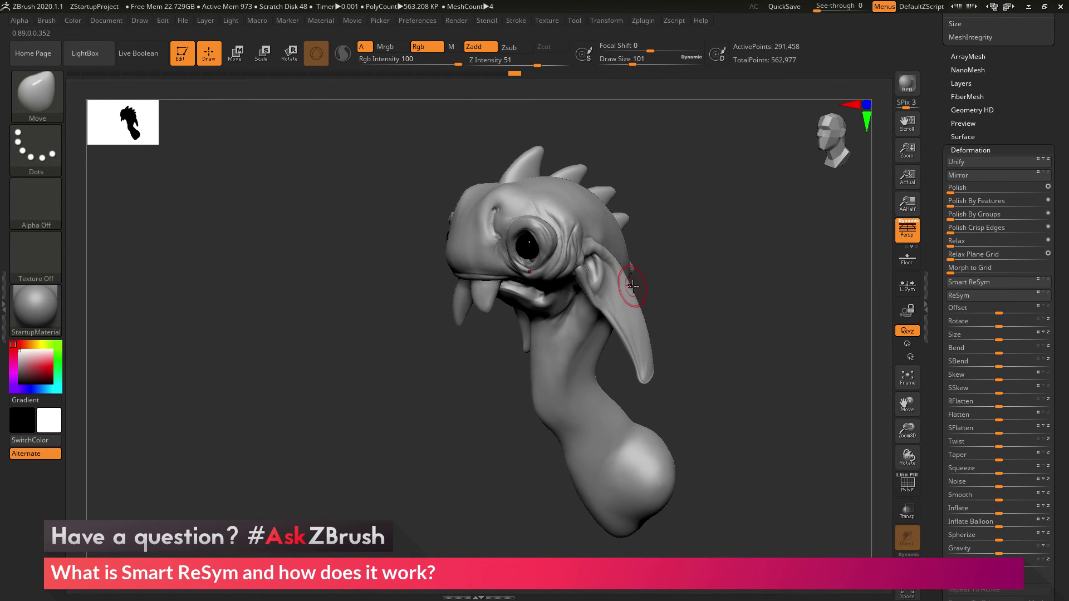
- Select the ClayBuildup brush and build up surface detail on one of the long ears at draw size 77
key(b)
key(c)
key(b)
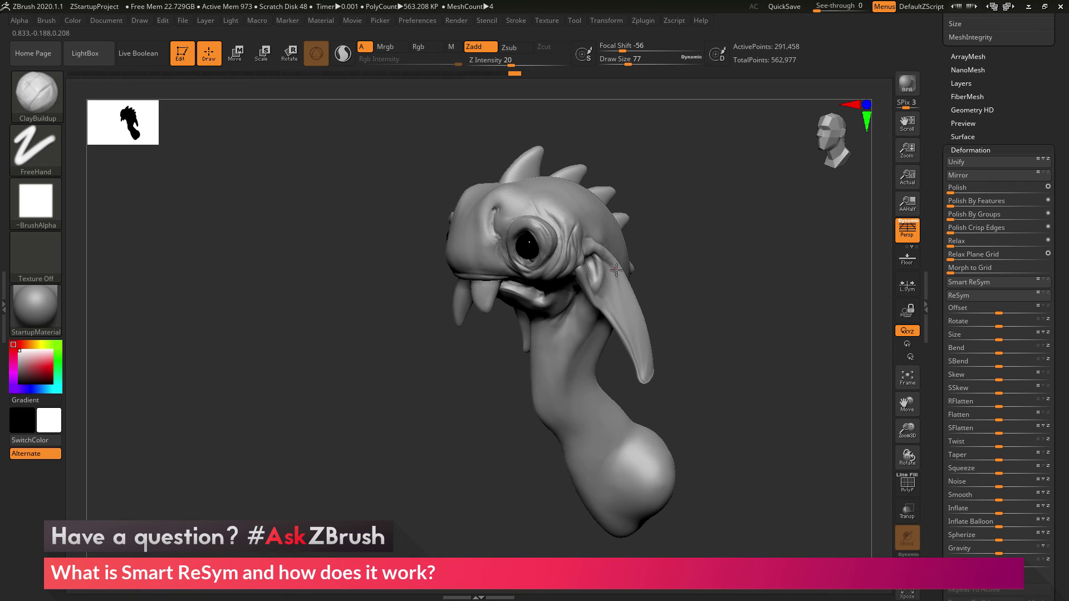
mouse_move(626, 296)
mouse_down()
mouse_move(630, 312)
mouse_move(619, 289)
mouse_move(633, 311)
mouse_up()
mouse_move(708, 279)
mouse_down()
mouse_move(759, 275)
mouse_move(709, 284)
mouse_move(746, 301)
mouse_move(712, 280)
mouse_move(726, 275)
mouse_up()
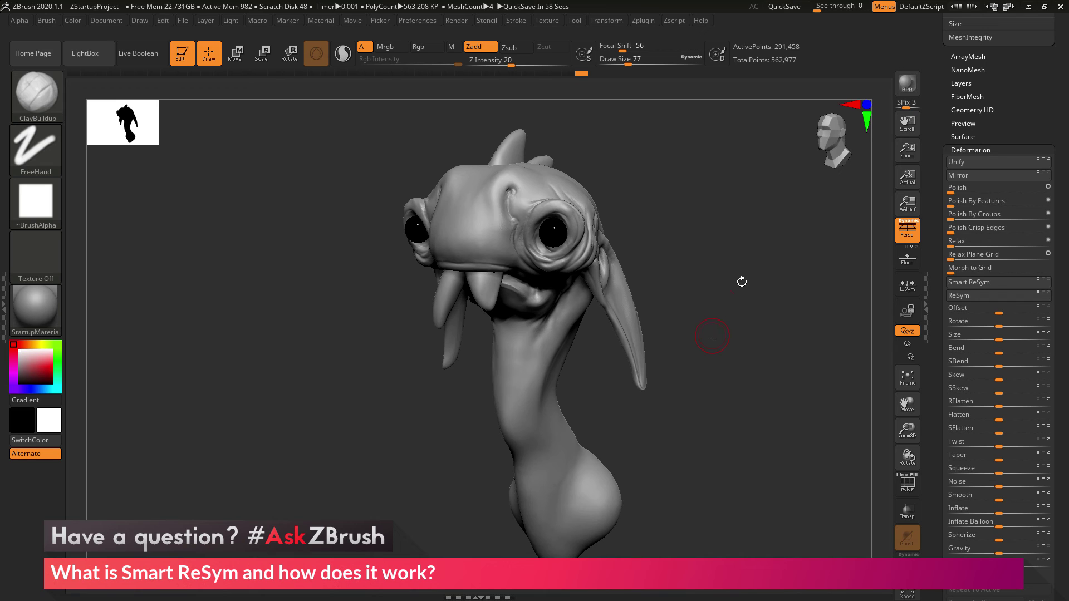
drag(742, 285, 749, 320)
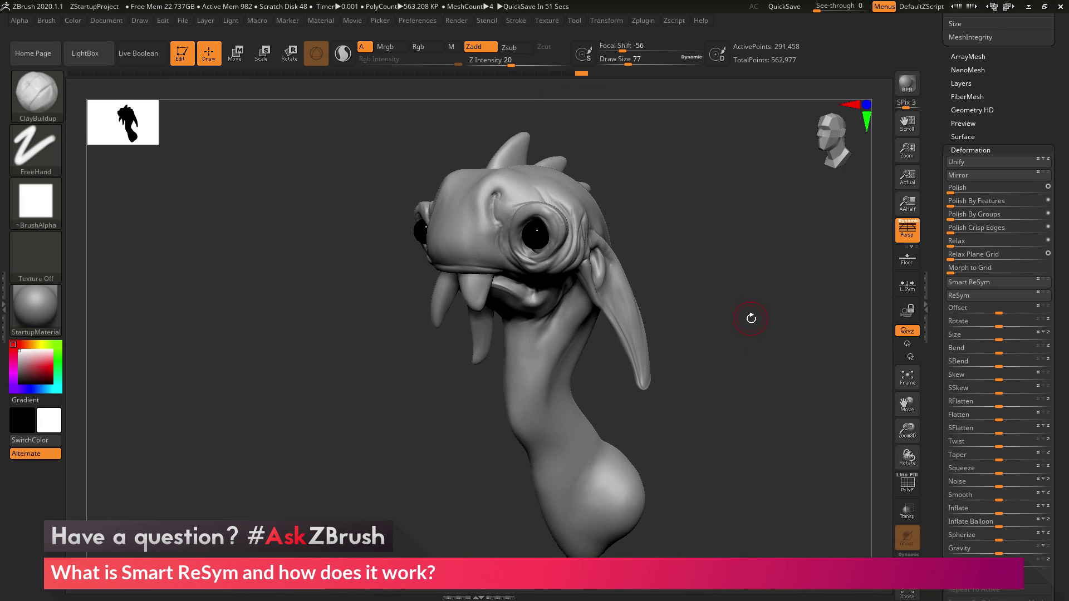
- Reduce the draw size to 44, add finer ClayBuildup strokes along the same ear and smooth them
mouse_move(751, 318)
mouse_down()
mouse_move(770, 323)
mouse_move(742, 326)
mouse_move(619, 288)
mouse_move(635, 304)
mouse_move(614, 264)
mouse_up()
key(space)
key(space)
drag(617, 262, 611, 262)
key(shift)
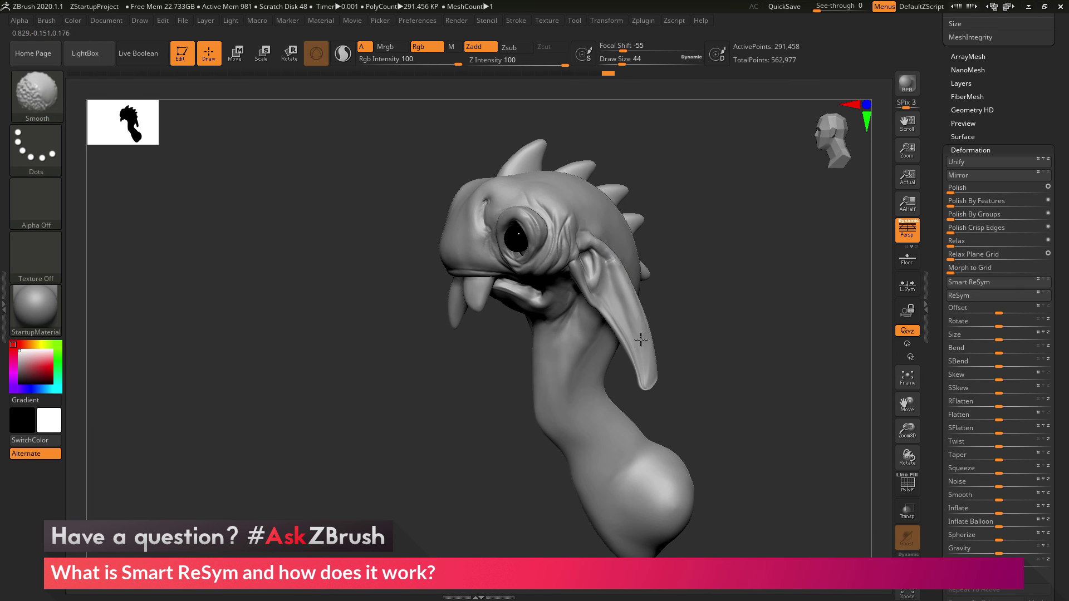